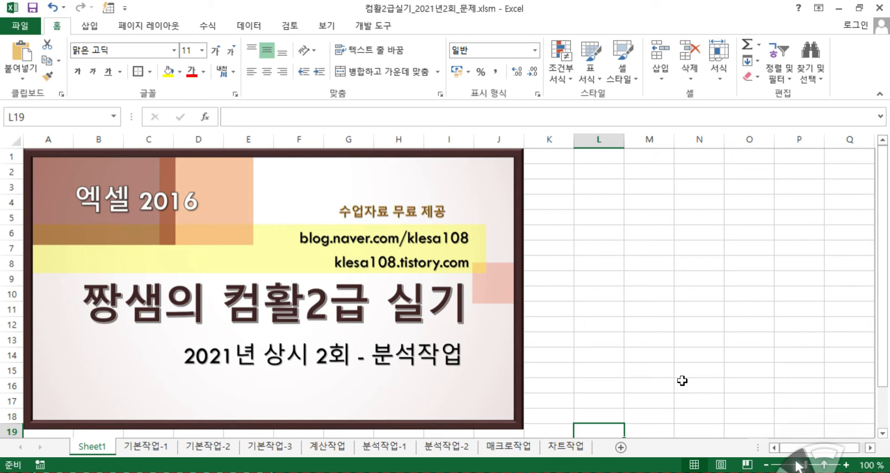
On the 분석작업-1 sheet, define the name 이익률 for cell I21
left_click(399, 447)
scroll(582, 312, "down", 2)
scroll(582, 313, "down", 3)
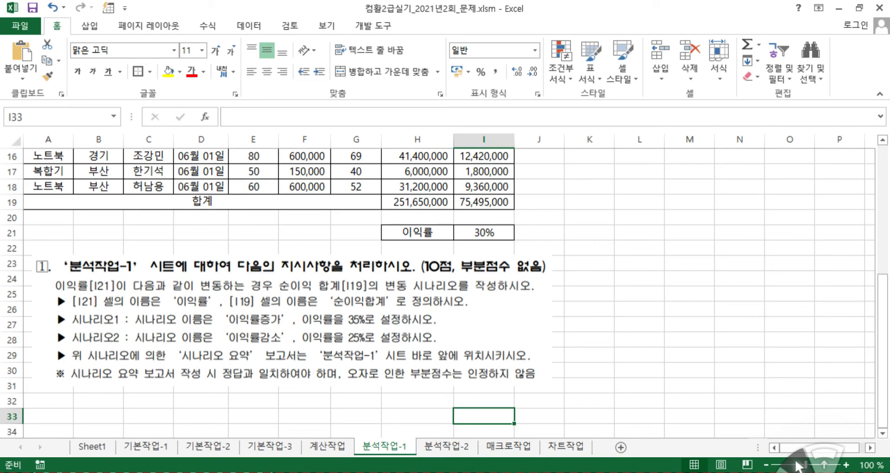
left_click(505, 232)
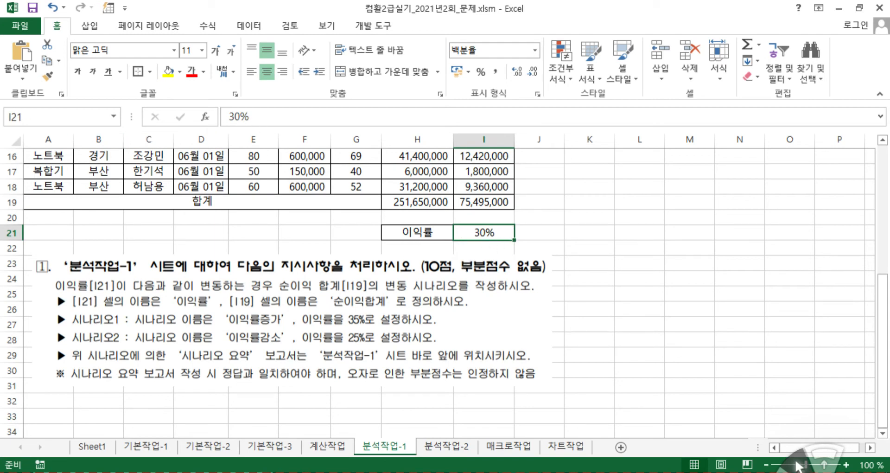
left_click(60, 117)
type("이익률")
key("Return")
Define the name 순이익합계 for the net profit total in cell I19
left_click(481, 199)
left_click(19, 116)
type("ㅅ이익ㅎㅏㅂㄱ")
key("Return")
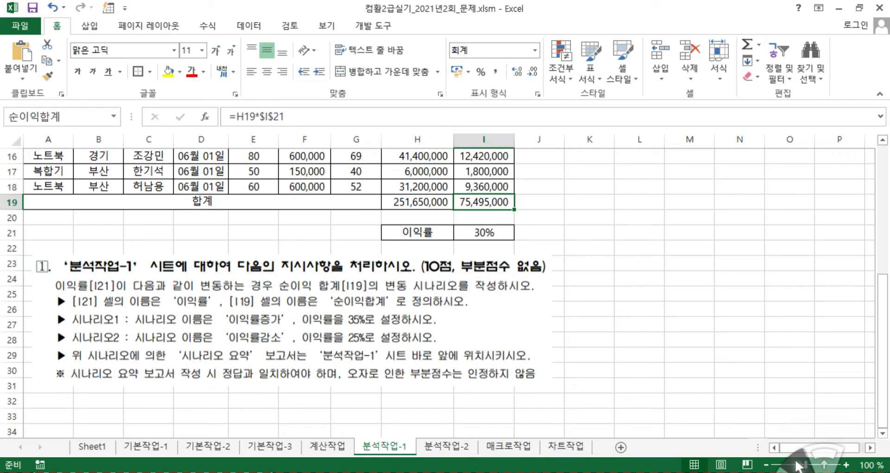
Jump to the named cells 이익률 and 순이익합계 in turn to check where each name leads
left_click(334, 246)
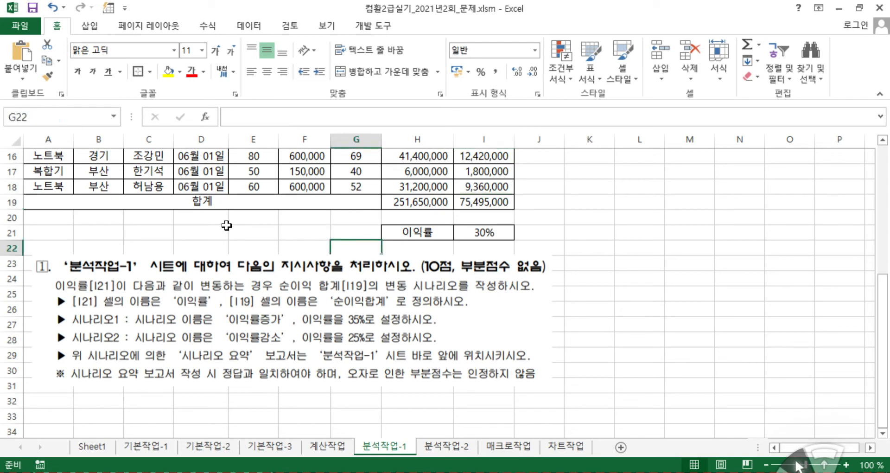
left_click(115, 111)
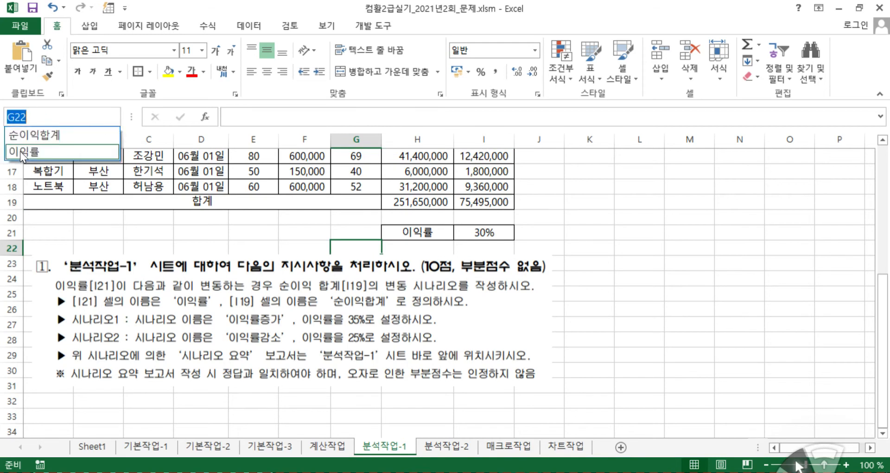
left_click(59, 151)
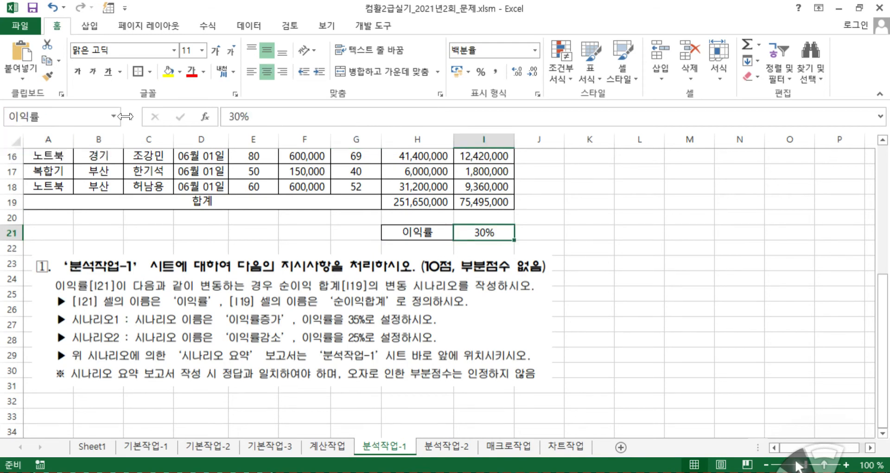
left_click(114, 118)
left_click(72, 135)
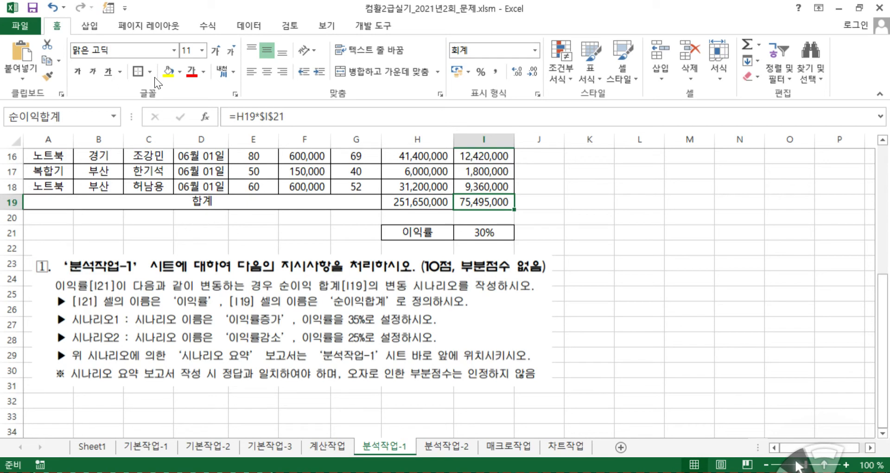
Review the cell references of 순이익합계 and 이익률 in the Name Manager, then close it
left_click(208, 25)
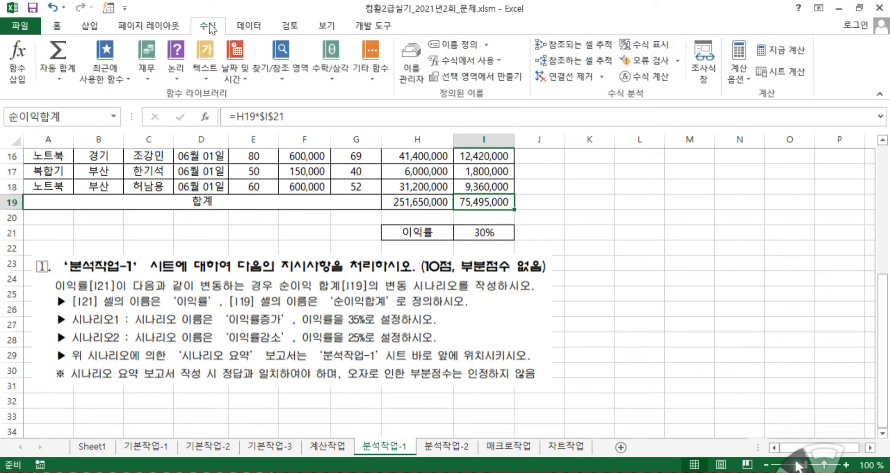
left_click(413, 73)
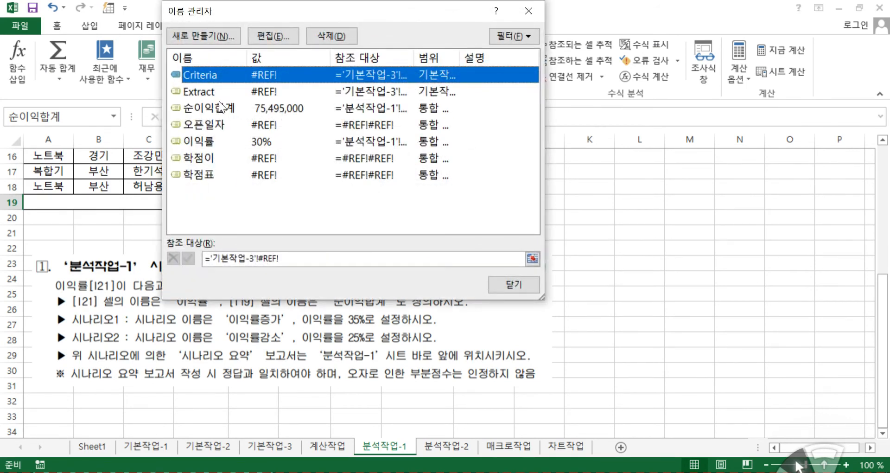
left_click(209, 108)
left_click(200, 142)
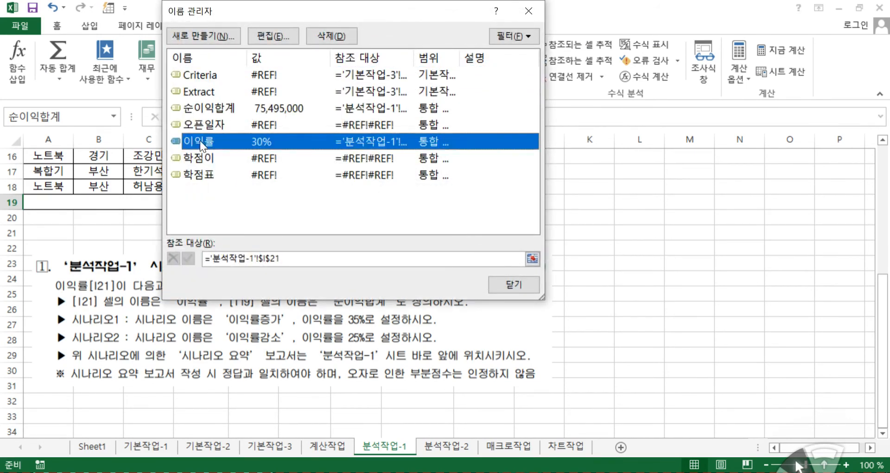
left_click(221, 104)
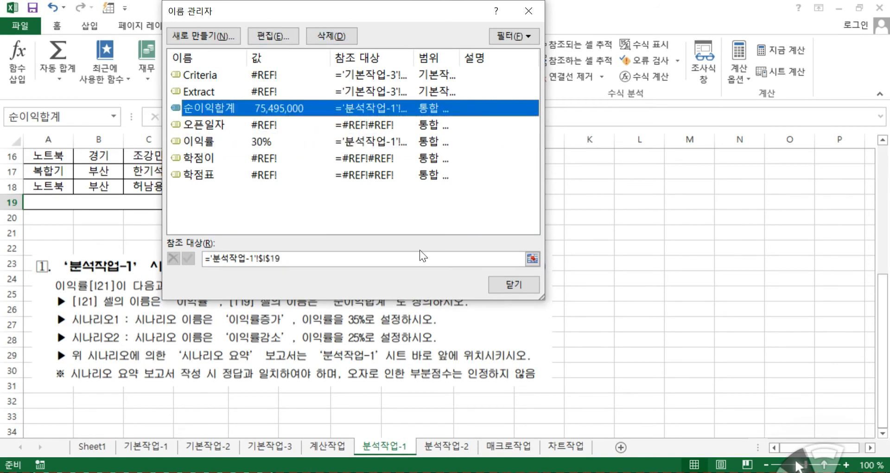
left_click(522, 288)
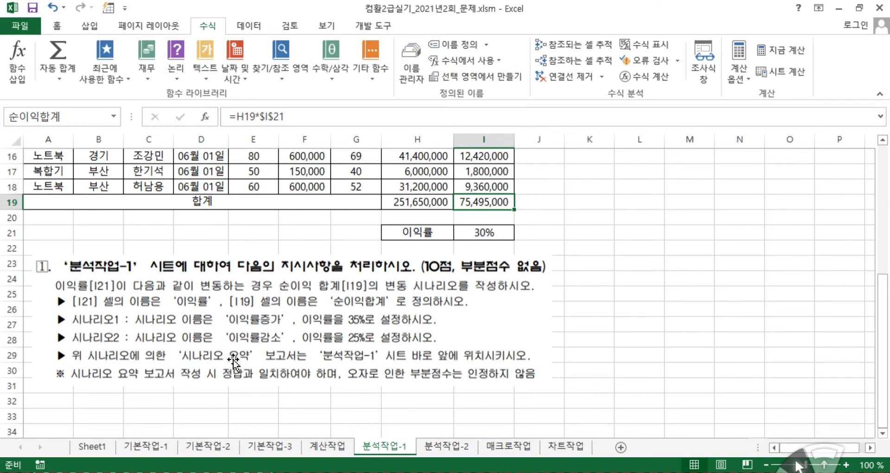
left_click(60, 25)
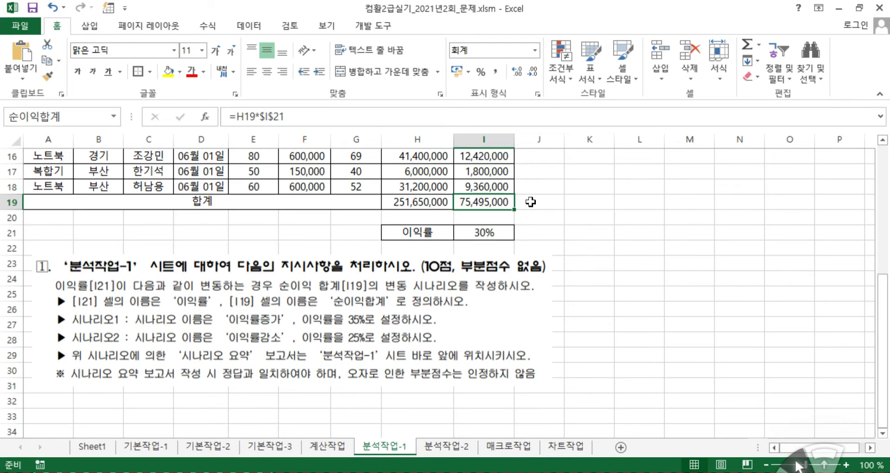
left_click(508, 232)
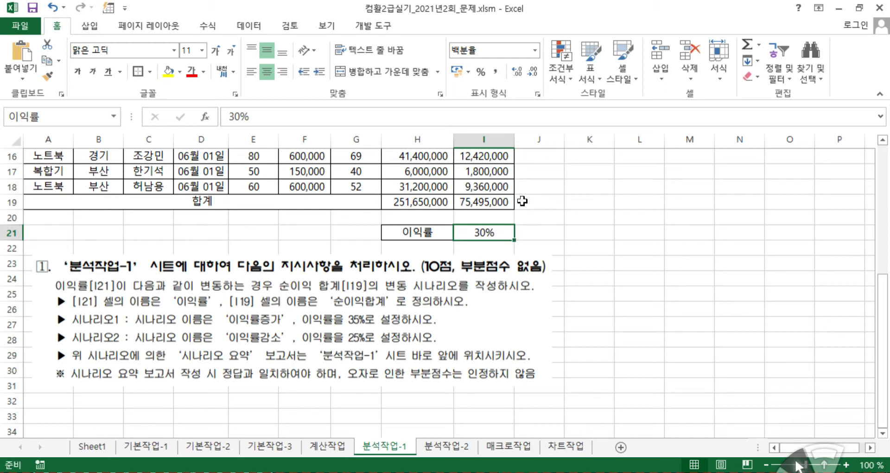
left_click(496, 200)
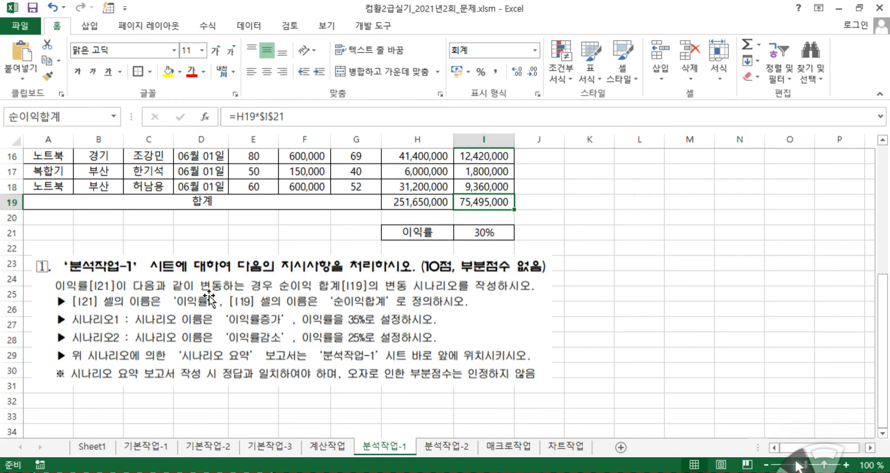
Add a scenario named 이익률증가 with I21 as the changing cell and the profit rate set to 35%
left_click(483, 234)
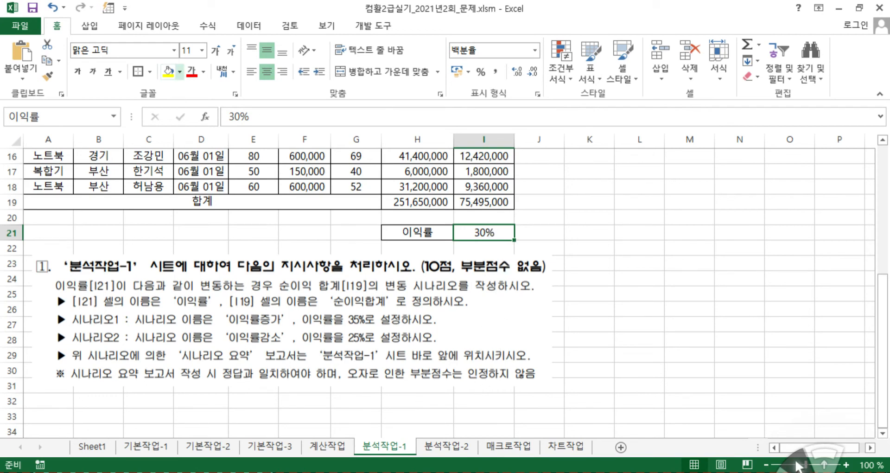
left_click(255, 20)
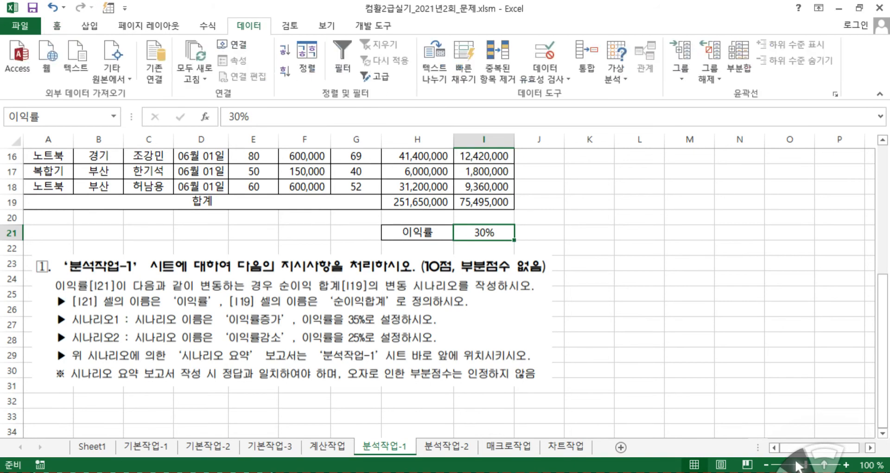
left_click(618, 71)
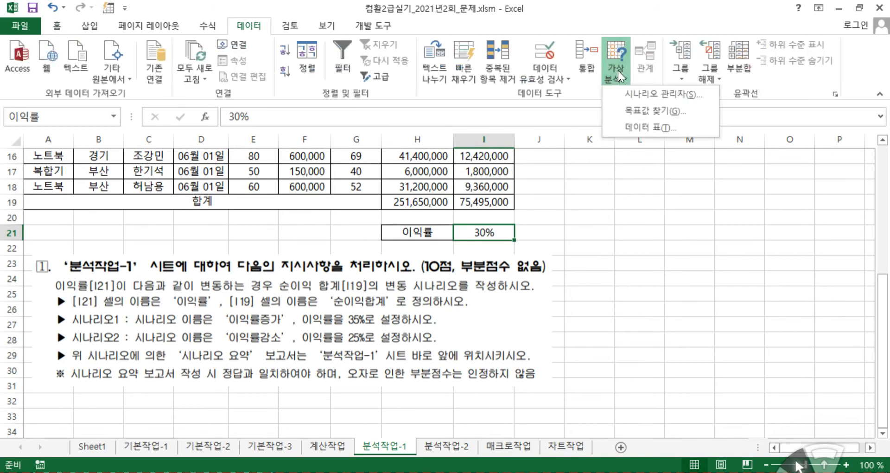
left_click(634, 92)
left_click_drag(302, 24, 199, 20)
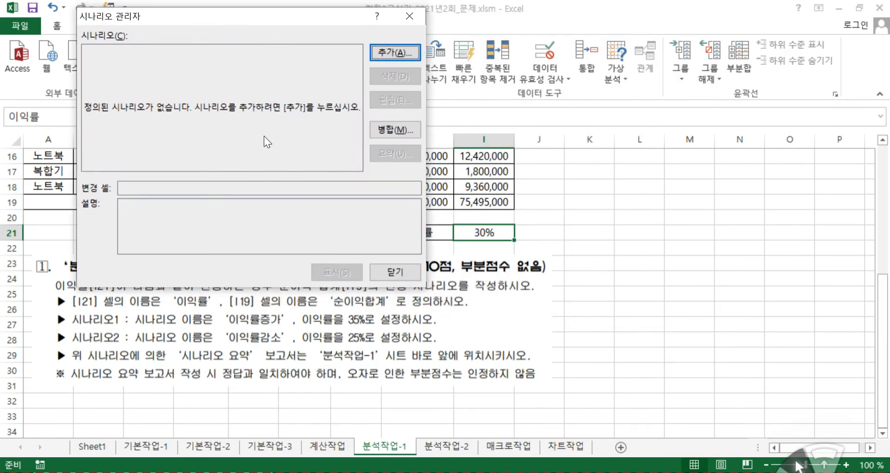
left_click(392, 52)
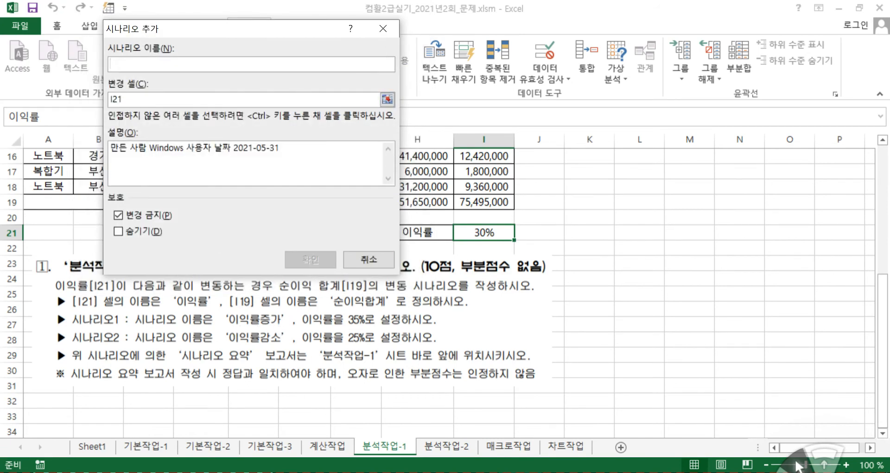
type("ㅇㅣㅇㅣㄱㄹㅠㄹㅈㅡㅇㄱ")
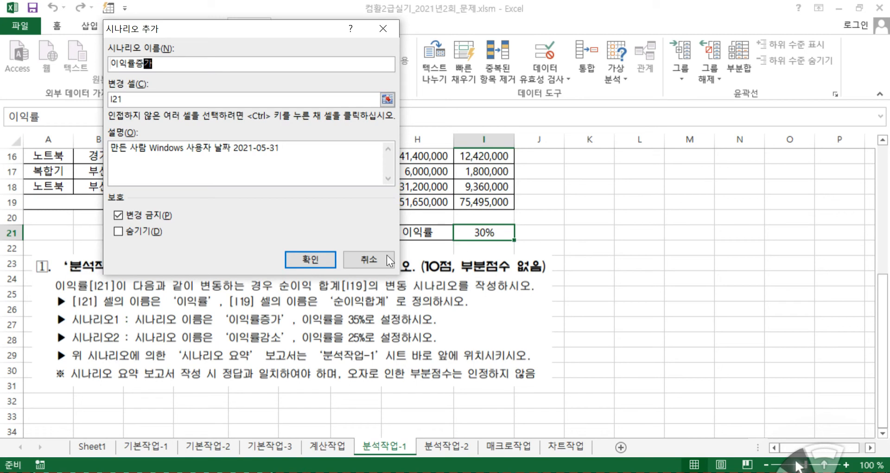
left_click(304, 258)
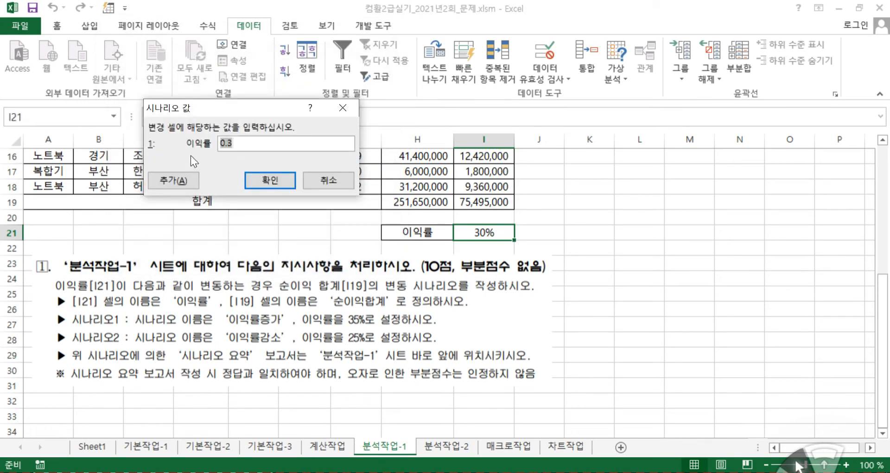
key("End")
left_click(269, 180)
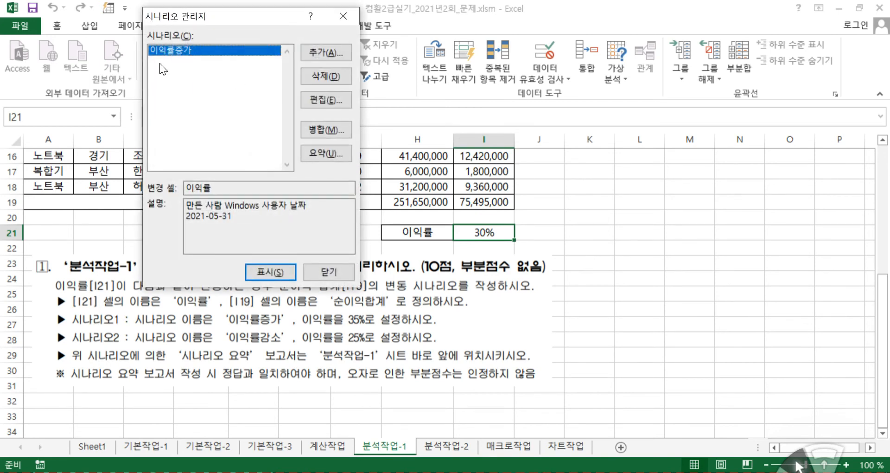
Add a second scenario named 이익률감소 for changing cell I21 with the profit rate set to 0.25
left_click(332, 51)
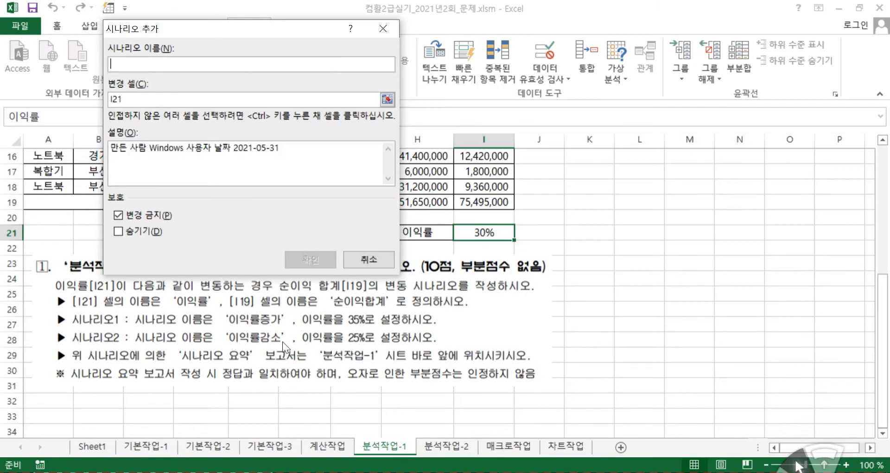
type("이")
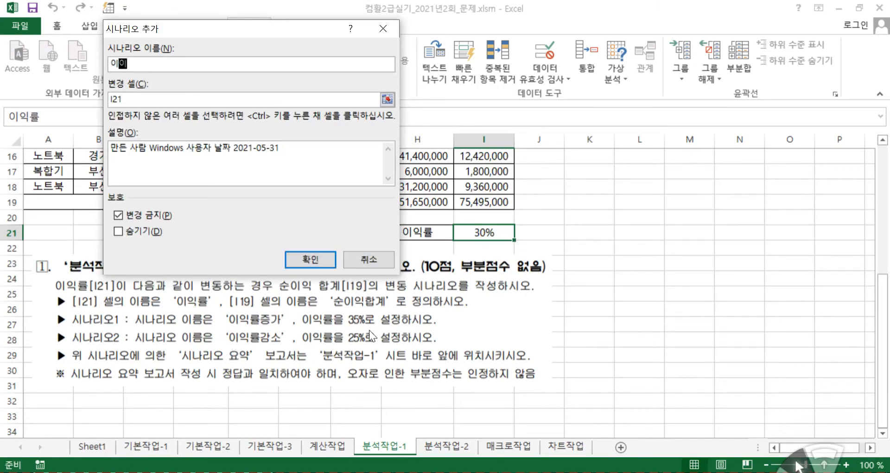
type("익률가")
type("소")
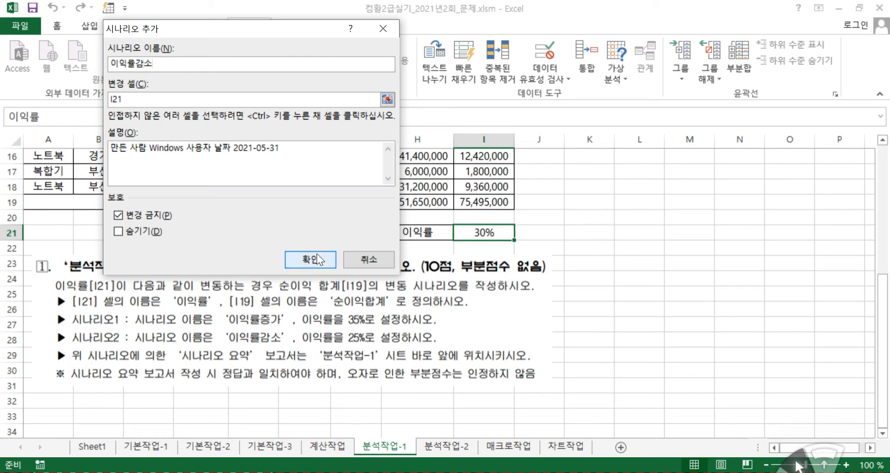
left_click(318, 259)
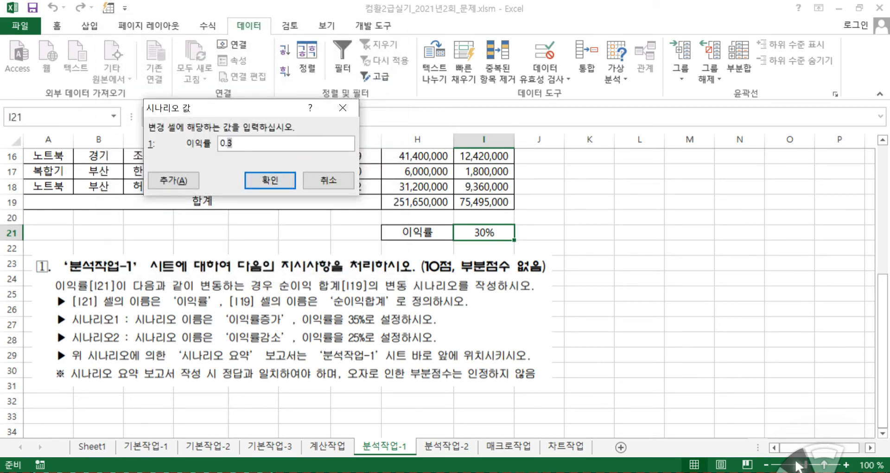
type("0.25")
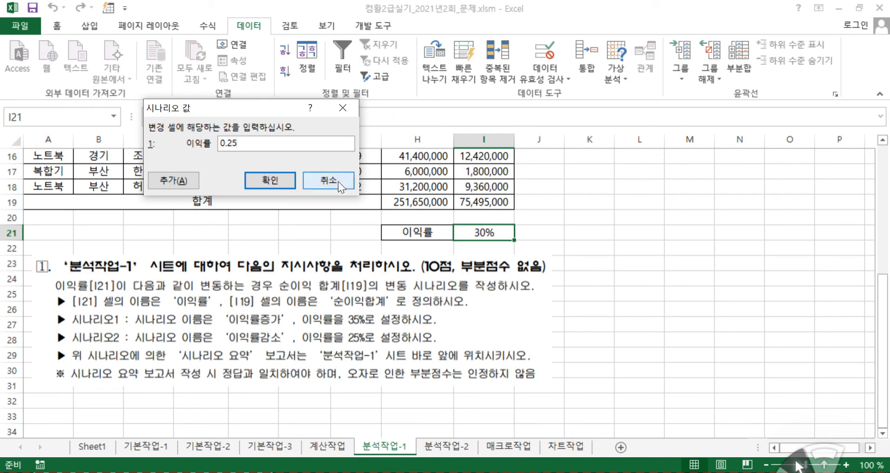
left_click(252, 185)
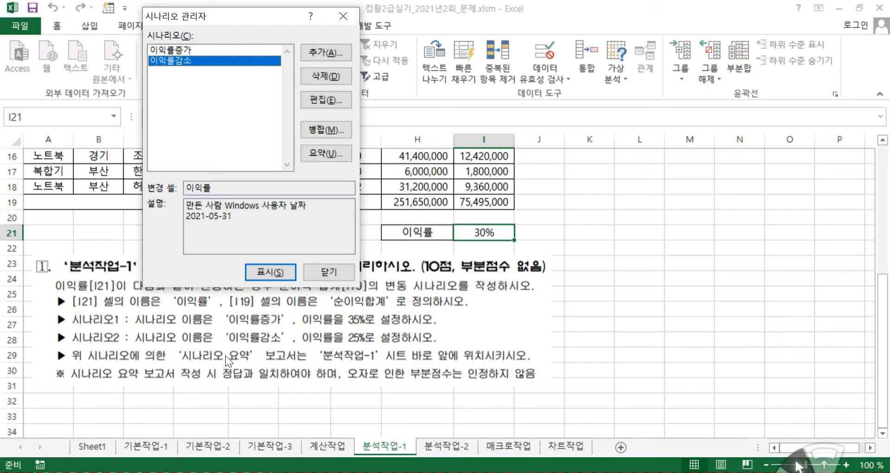
Generate a scenario summary report with I19 as the only result cell and compare it with the instructions on the 분석작업-1 sheet
left_click(332, 154)
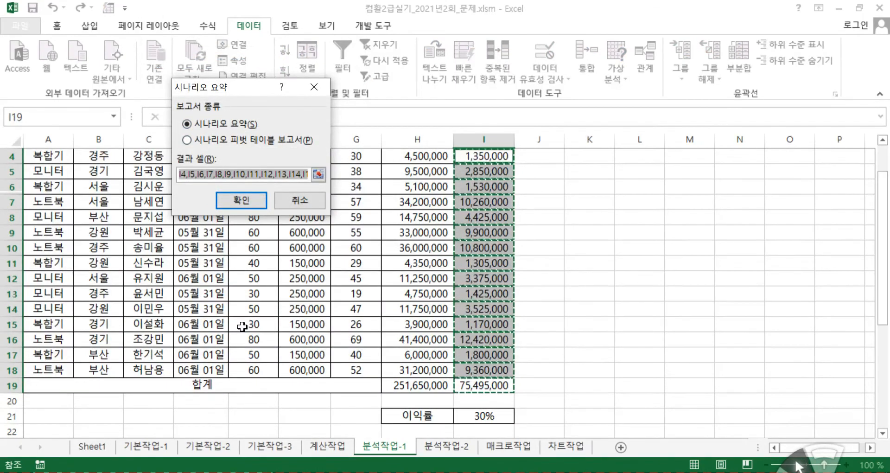
scroll(244, 337, "down", 4)
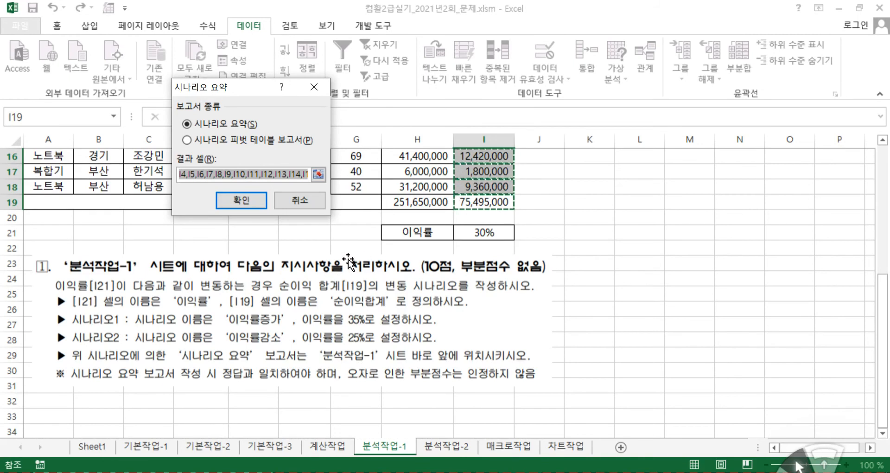
key("BackSpace")
left_click(490, 202)
left_click_drag(490, 160, 485, 203)
left_click(487, 200)
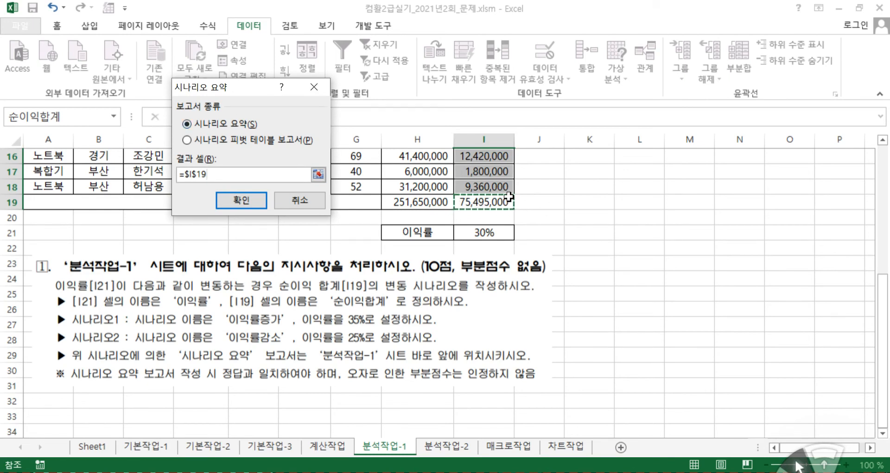
left_click(241, 200)
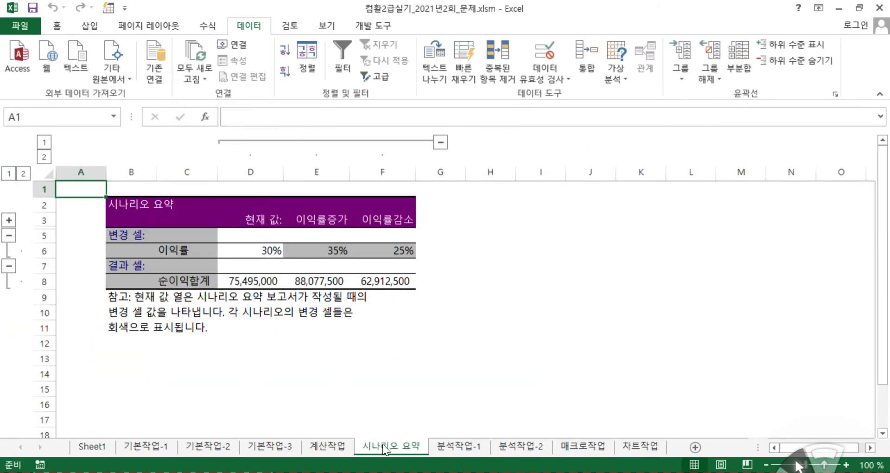
left_click(454, 445)
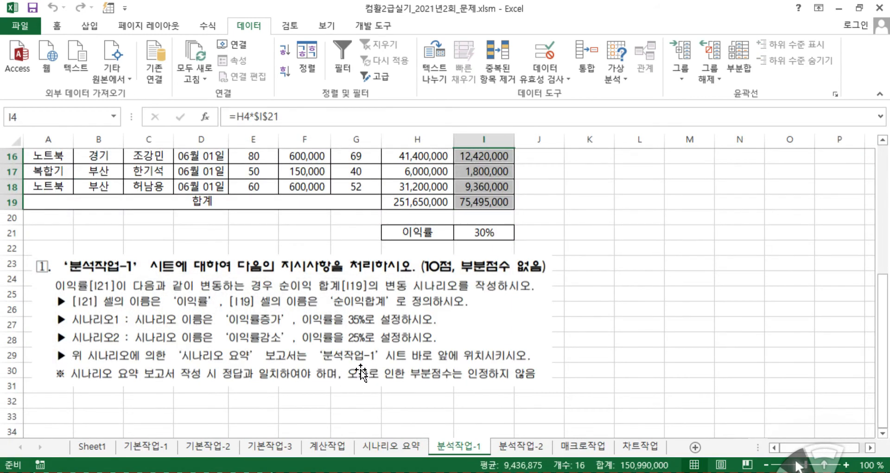
left_click(411, 446)
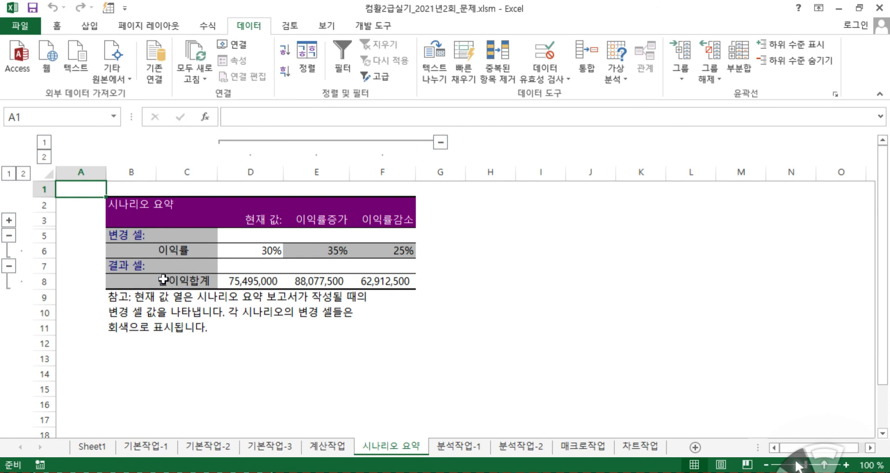
Review the scenario instructions and the profit rate cell I21 on the 분석작업-1 sheet, glancing at the 분석작업-2 task
left_click(450, 447)
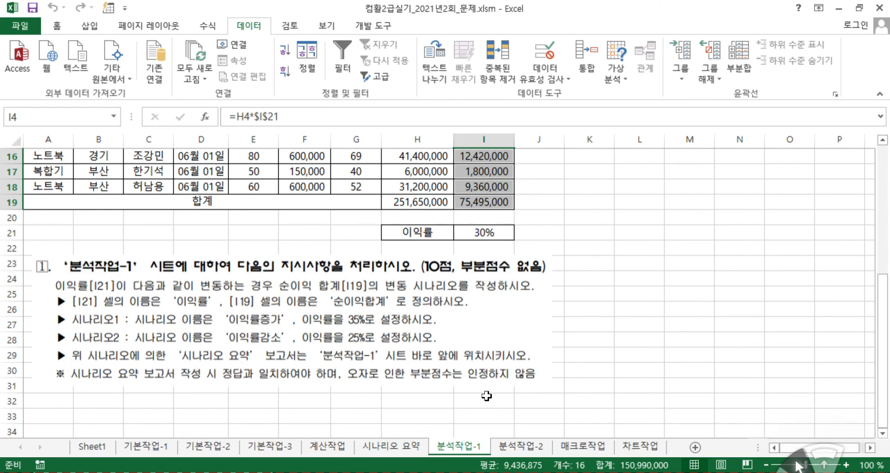
left_click(423, 399)
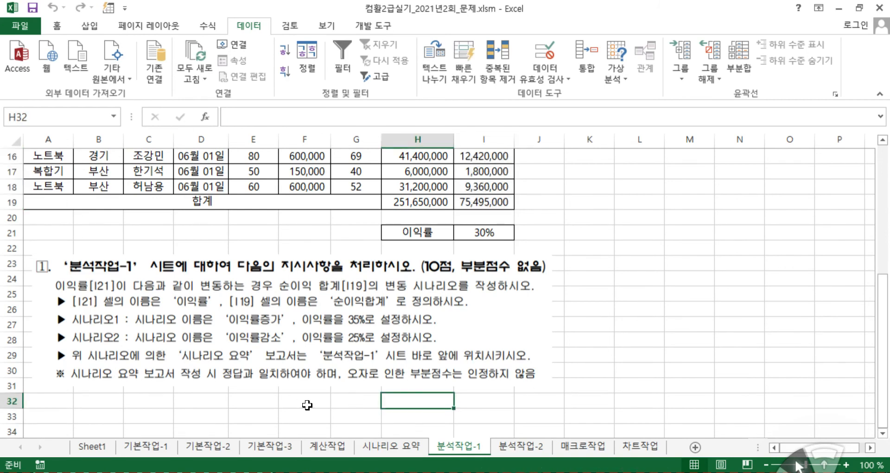
left_click(524, 444)
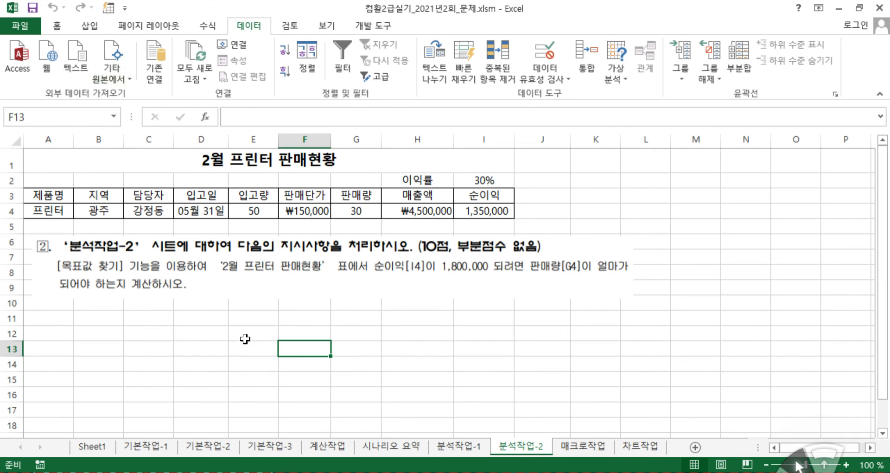
left_click(466, 445)
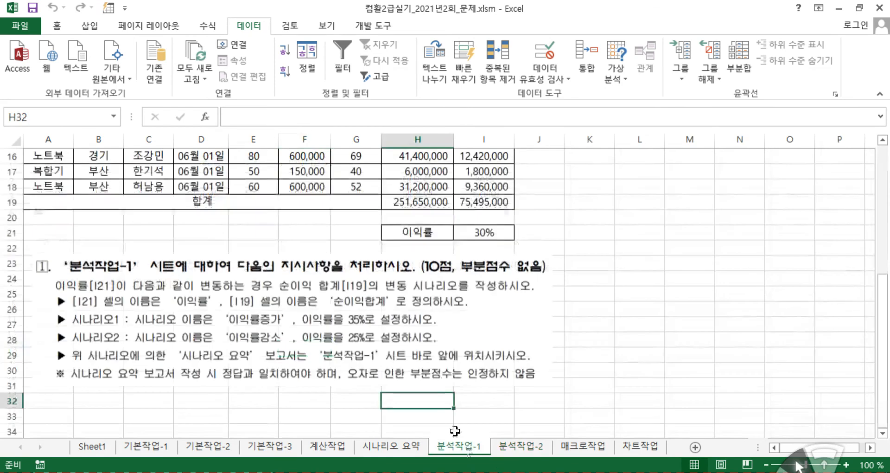
left_click(477, 228)
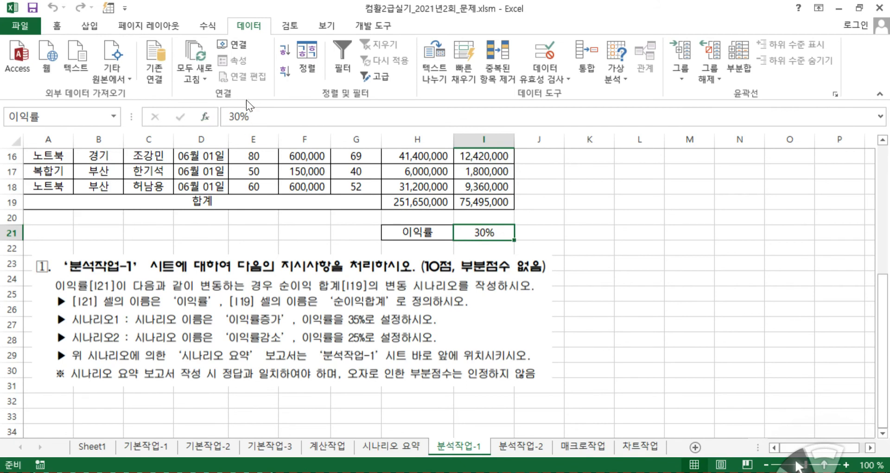
On the 분석작업-2 sheet, inspect the contents of net profit I4, profit rate I2, sales H4, unit price F4 and quantity G4
left_click(521, 446)
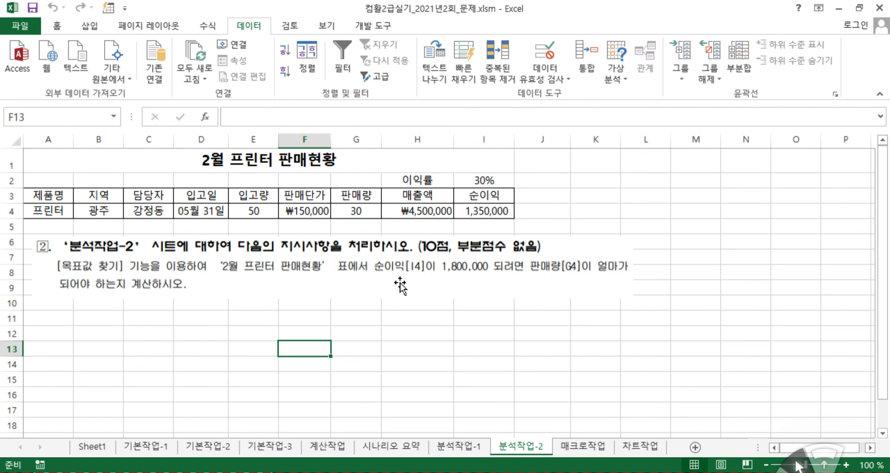
left_click(502, 210)
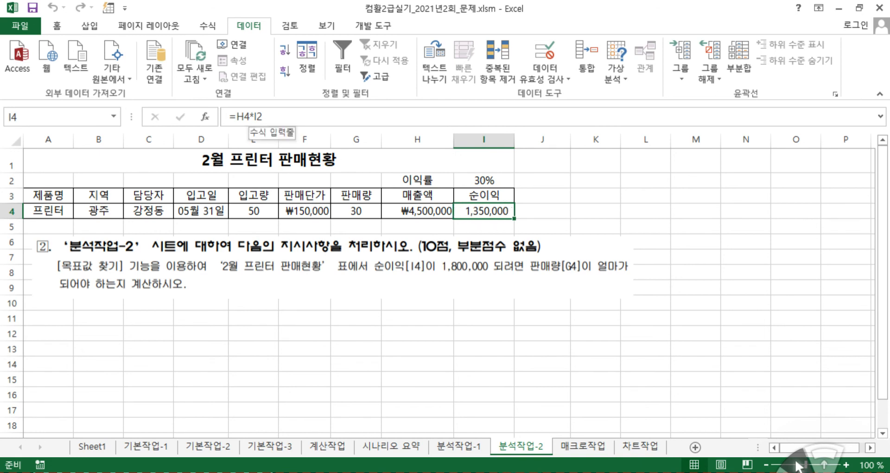
left_click(499, 180)
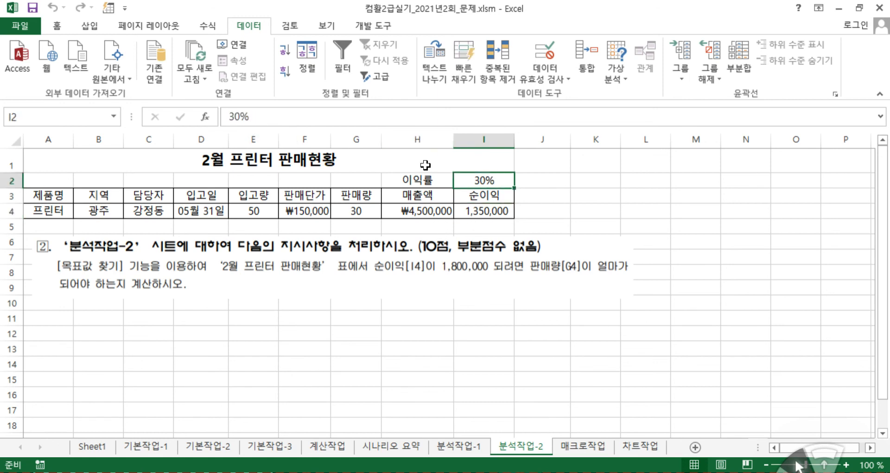
left_click(403, 206)
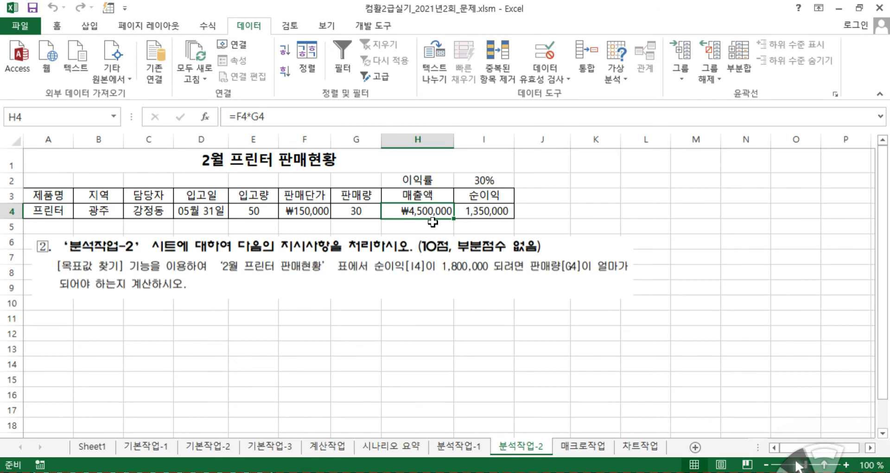
left_click(306, 211)
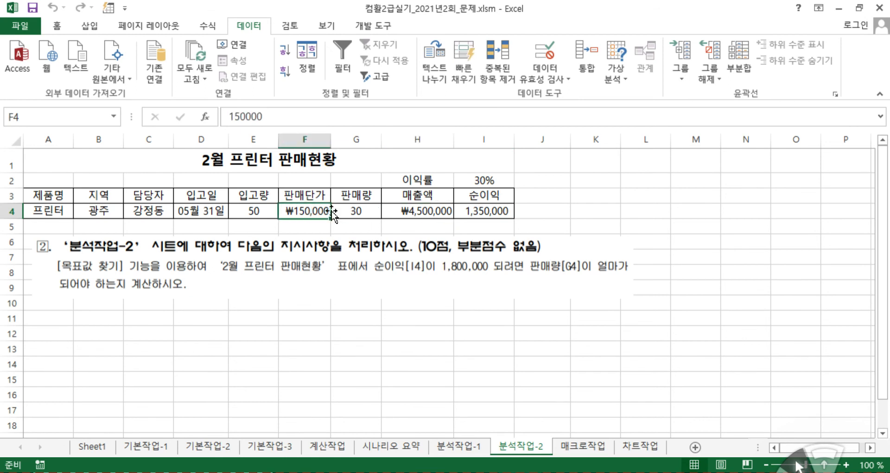
left_click(366, 211)
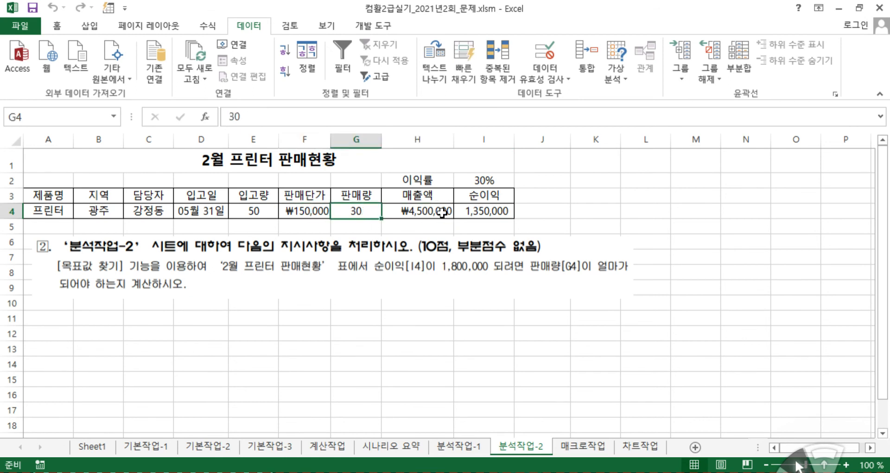
Run Goal Seek on net profit cell I4 with a target of 1800000 by changing sales quantity G4, and keep the solution
left_click(479, 211)
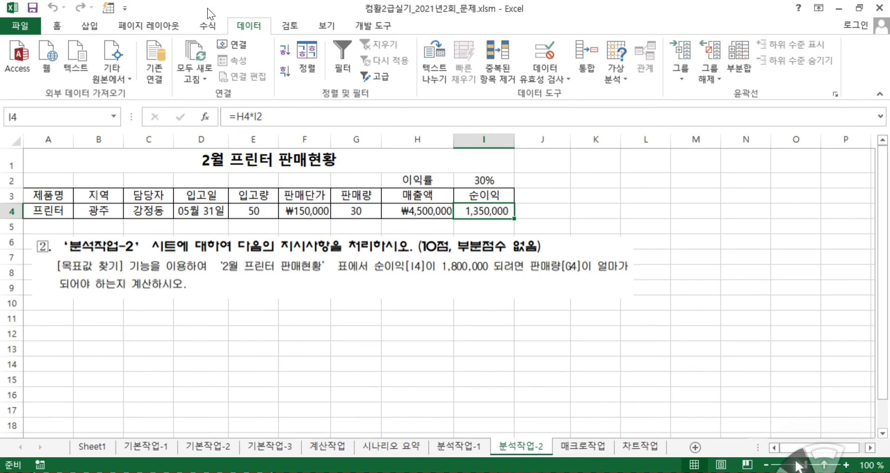
left_click(607, 55)
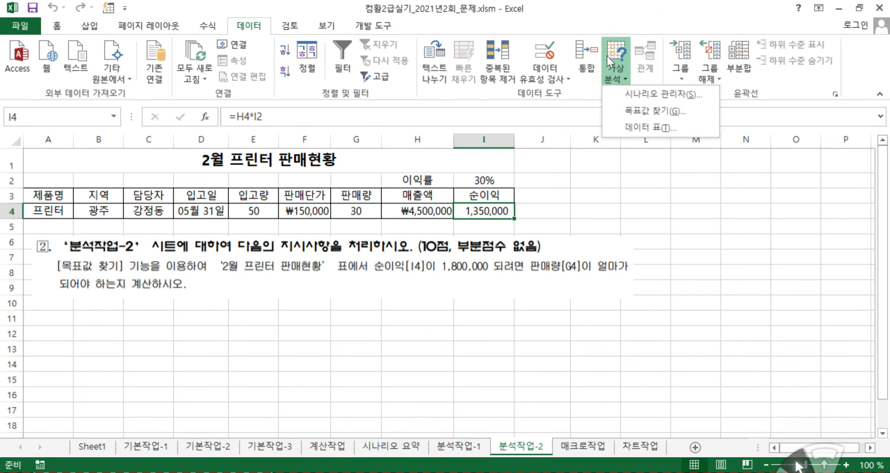
left_click(632, 112)
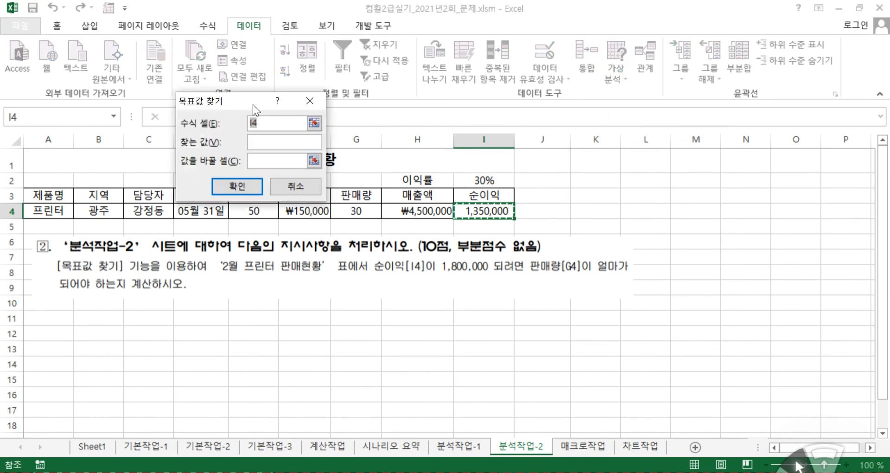
left_click_drag(233, 103, 258, 73)
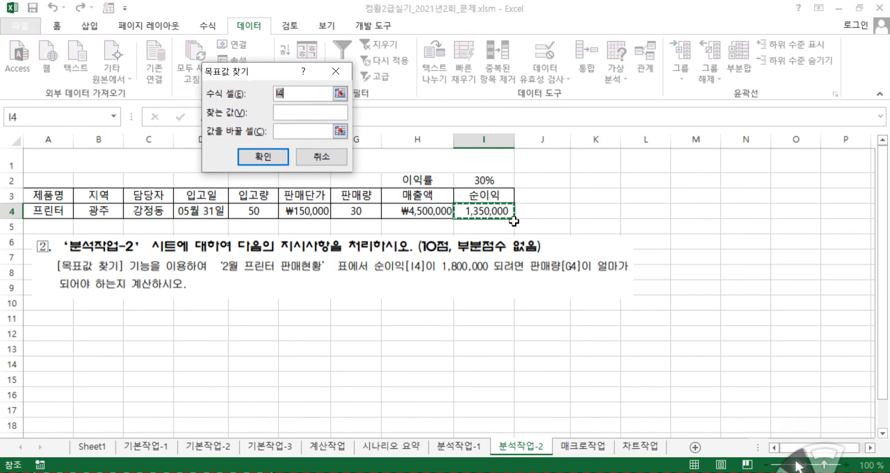
key("Tab")
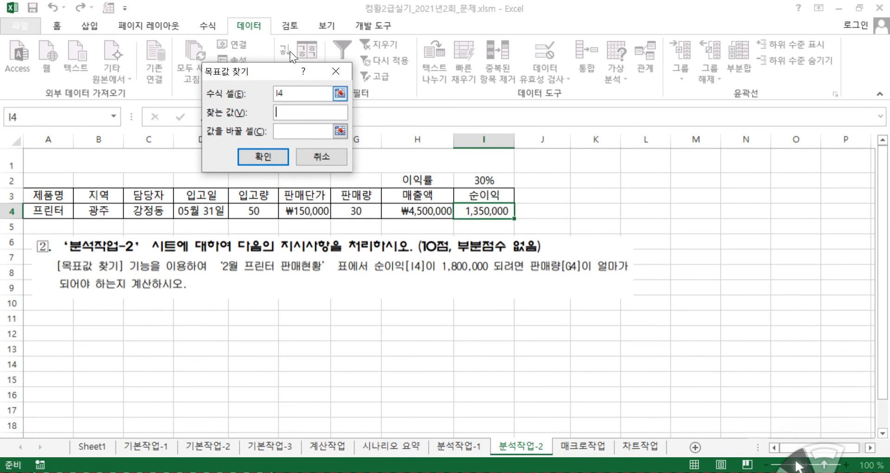
type("1800000")
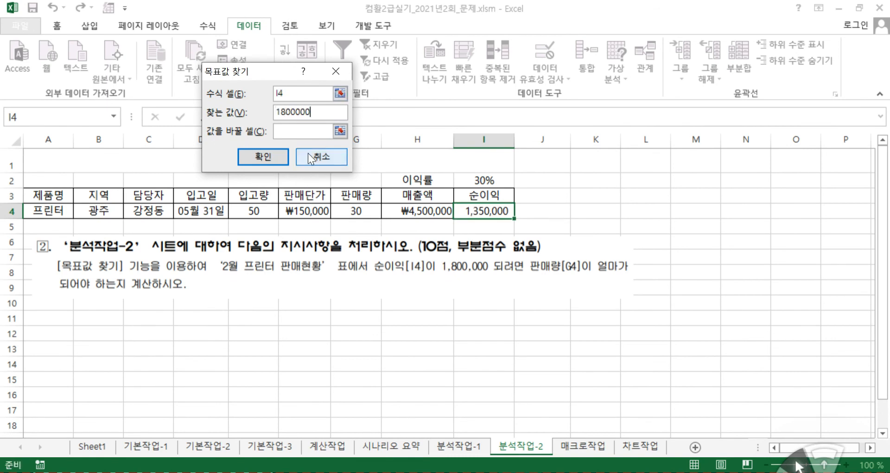
left_click(300, 131)
left_click(366, 211)
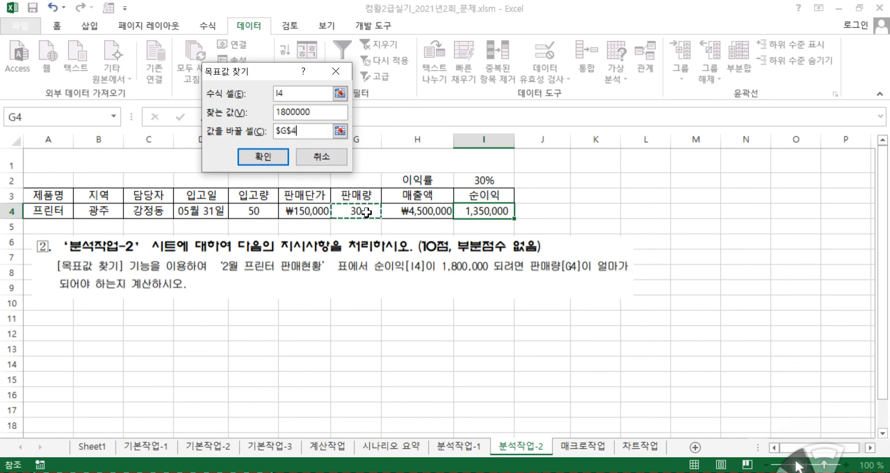
left_click(267, 158)
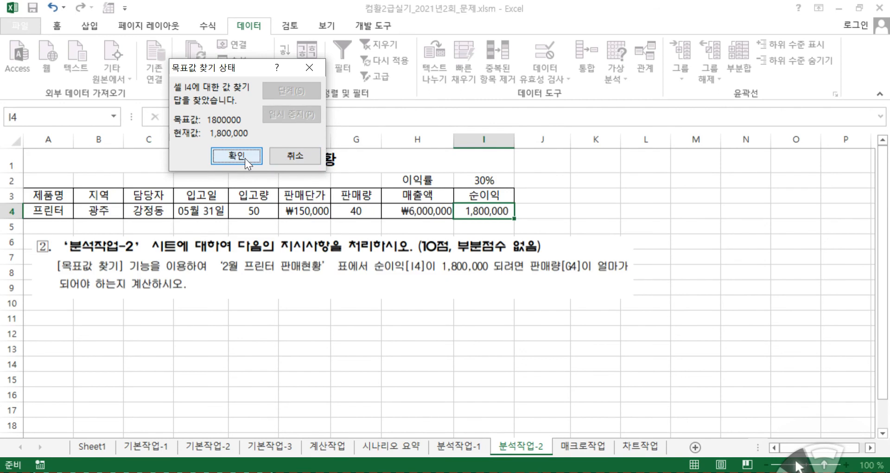
left_click(245, 159)
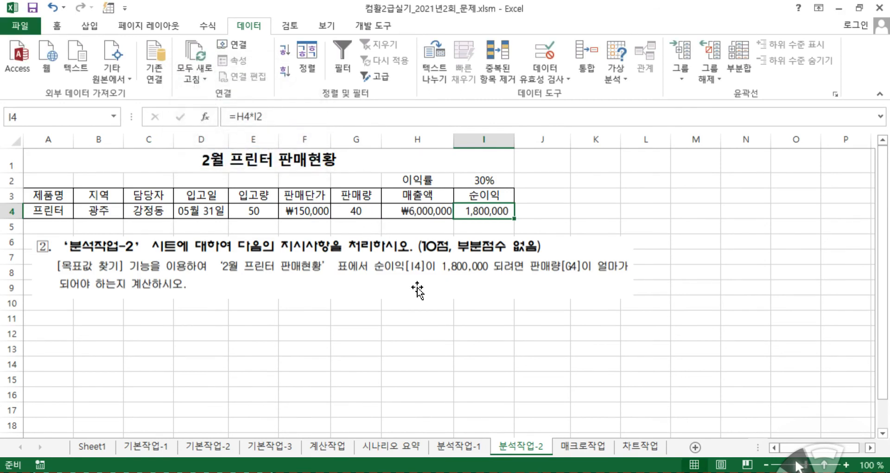